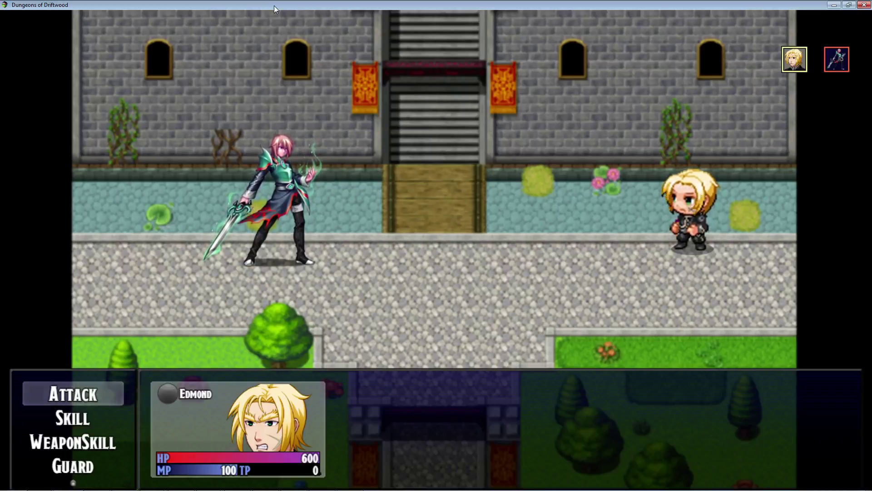
# Open Edmond's battle skills, compare the Default Poison and Void Storm descriptions, and settle on Default Poison.
pyautogui.press('Down')
pyautogui.press('Return')
pyautogui.press('Left')
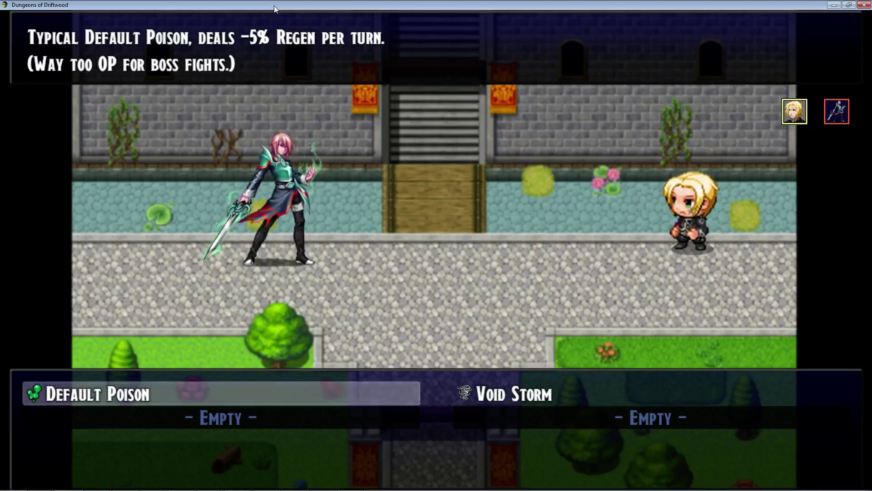
pyautogui.press('Right')
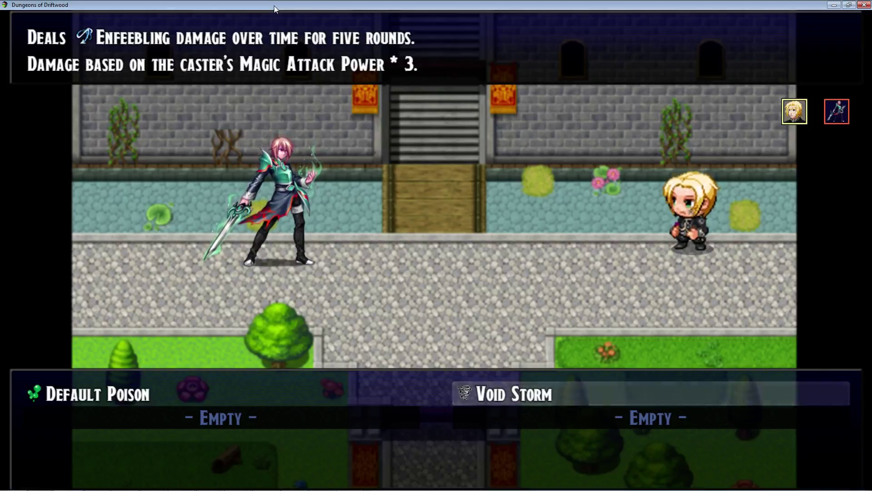
pyautogui.press('Left')
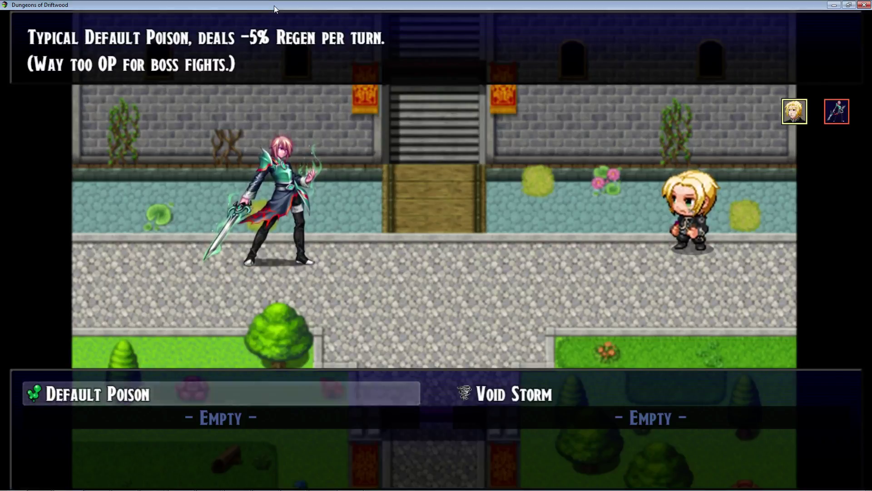
# Cast Default Poison on the enemy, then move to the Skill command on the next turn.
pyautogui.press('Return')
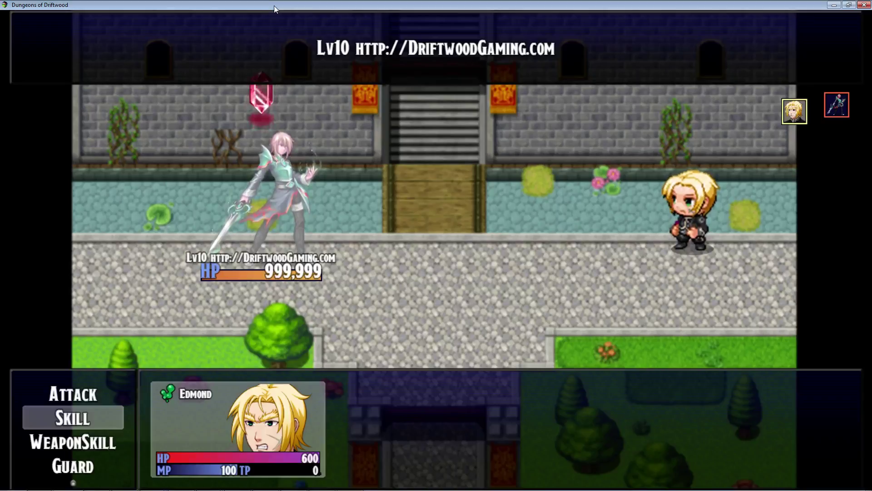
pyautogui.press('Return')
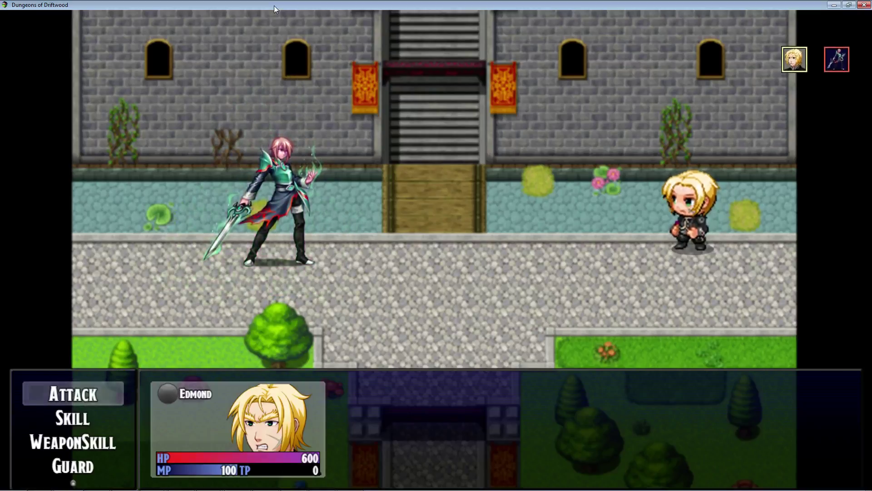
pyautogui.press('Down')
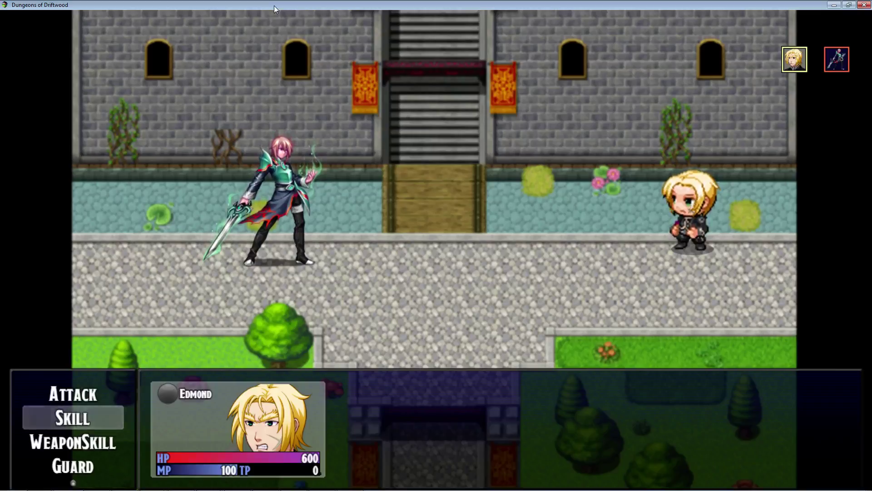
# Use Void Storm from Edmond's skill list on the enemy and let the turn resolve.
pyautogui.press('Return')
pyautogui.press('Right')
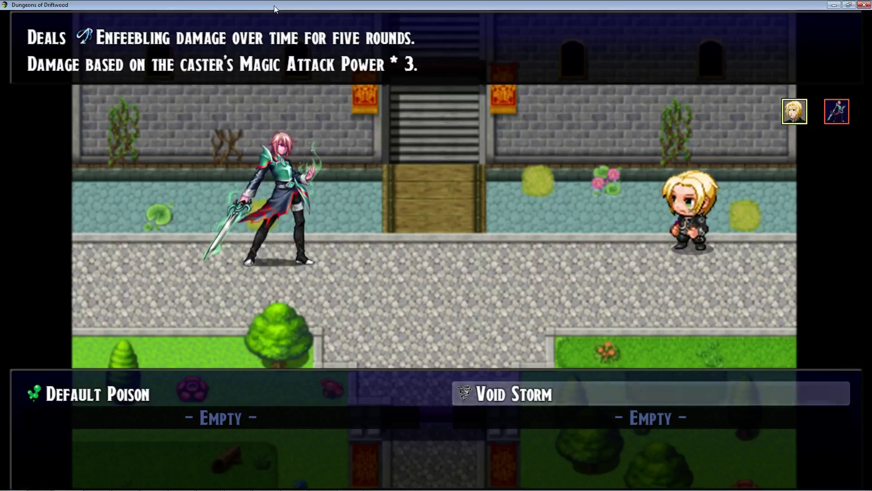
pyautogui.press('Return')
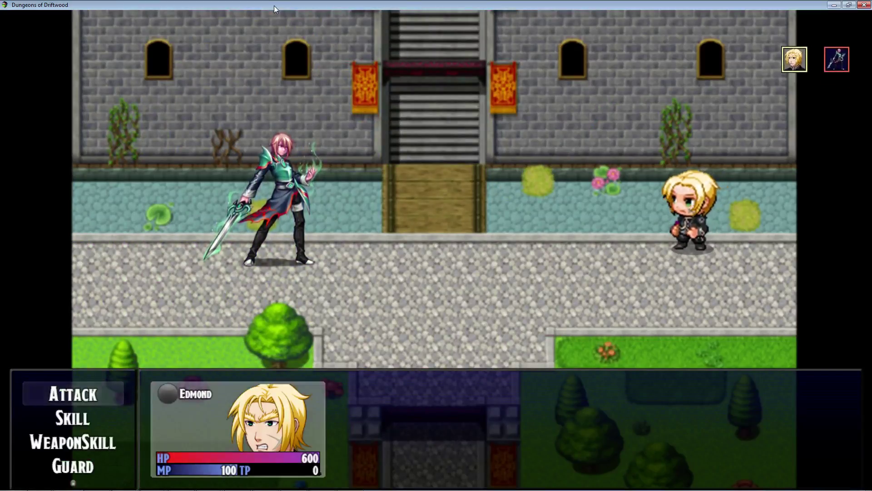
# Close the playtest, save the project, and open the Database at the Void Storm skill.
pyautogui.click(864, 5)
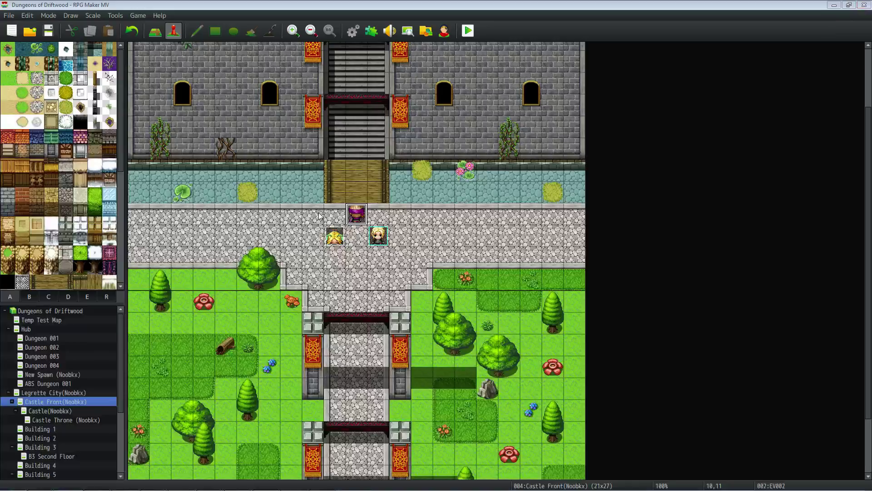
pyautogui.click(47, 31)
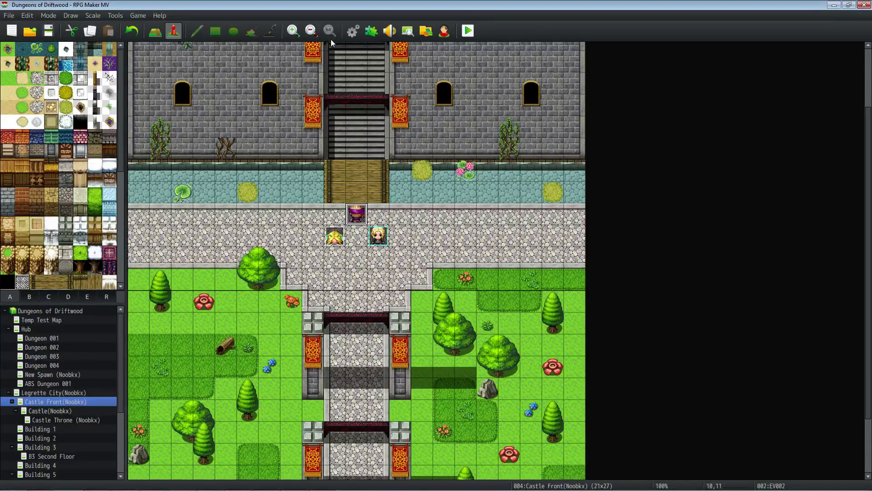
pyautogui.press('F9')
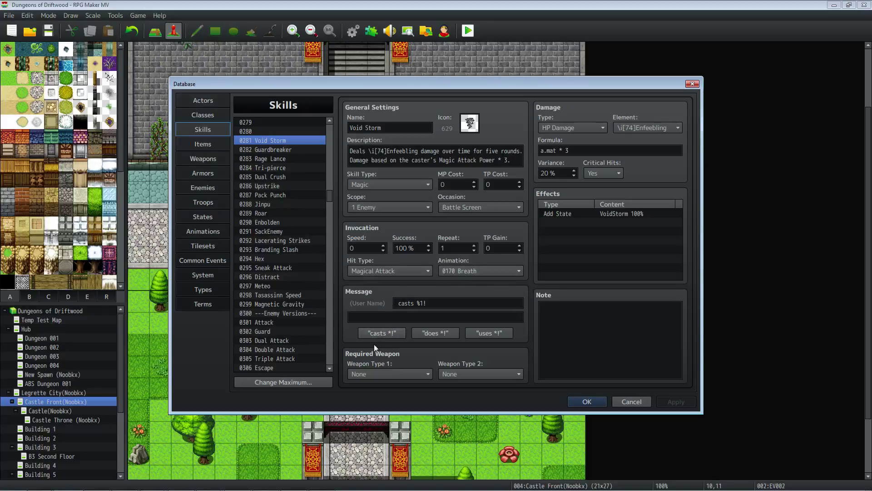
# Change Void Storm's damage formula multiplier so it reads a.mat * 5 instead of a.mat * 3.
pyautogui.click(415, 151)
pyautogui.hotkey('ctrl', 'a')
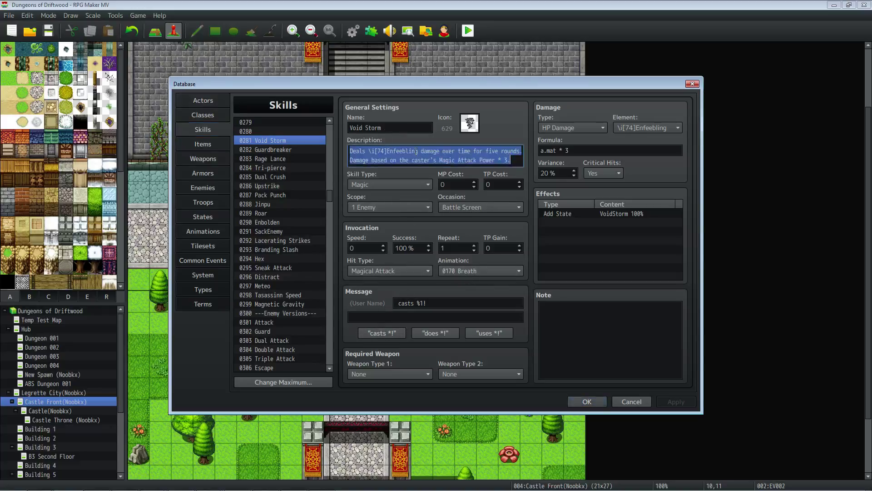
pyautogui.press('Right')
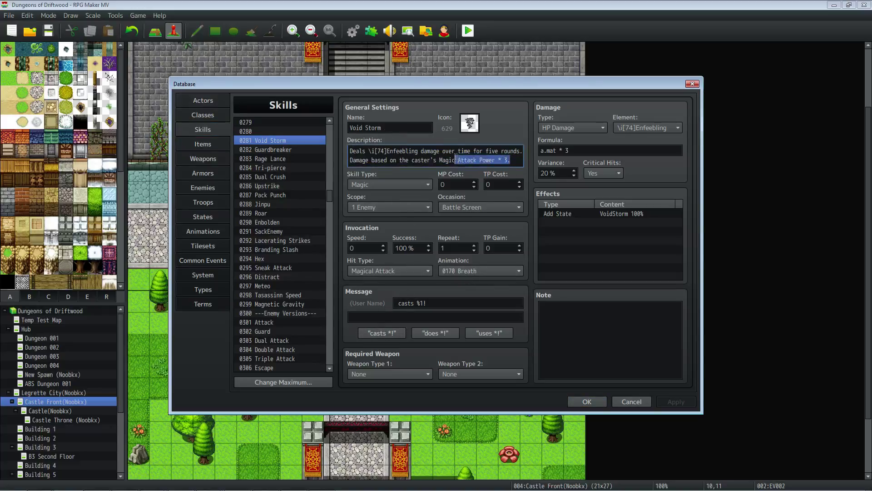
pyautogui.hotkey('shift', 'Home')
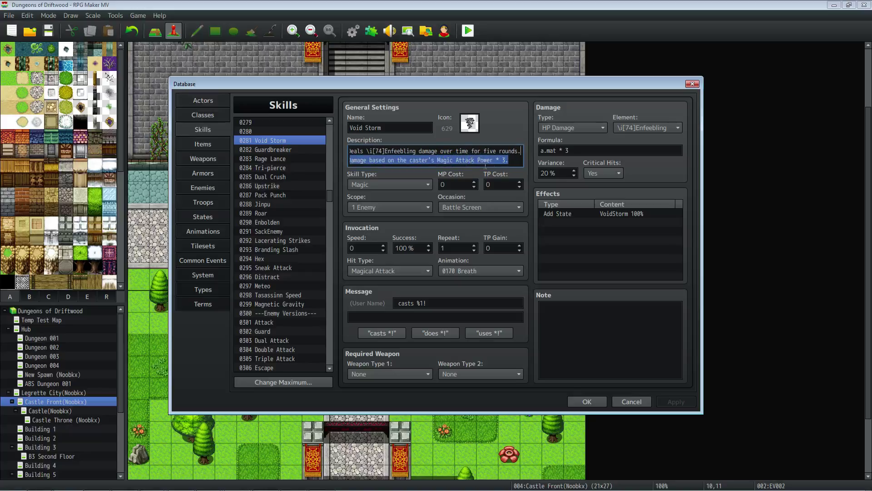
pyautogui.doubleClick(567, 150)
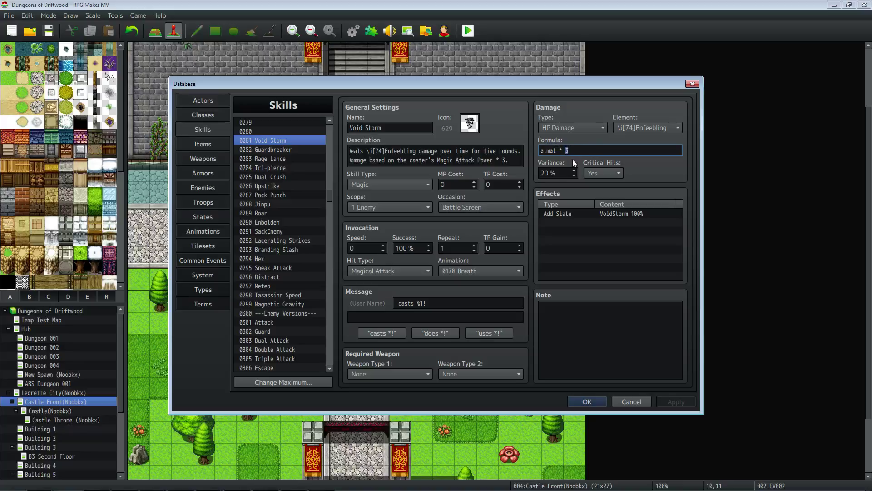
pyautogui.write('5')
# Set Void Storm's damage type to None.
pyautogui.click(573, 129)
pyautogui.click(571, 137)
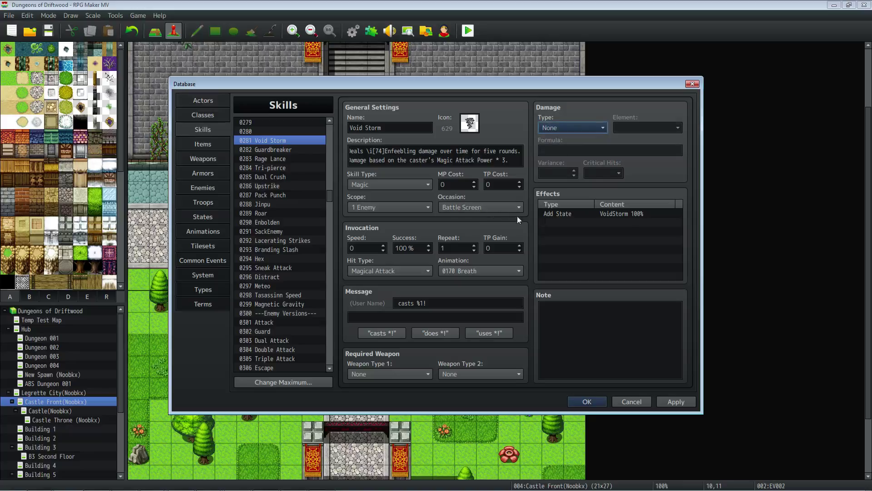
pyautogui.click(619, 214)
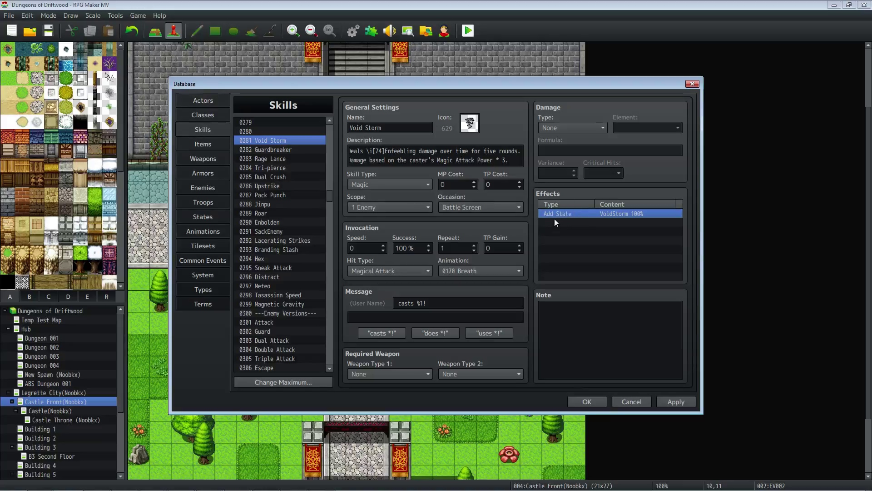
# Browse the Other, Recover and State options for a new effect on Void Storm.
pyautogui.doubleClick(568, 223)
pyautogui.hotkey('ctrl', 'shift', 'Tab')
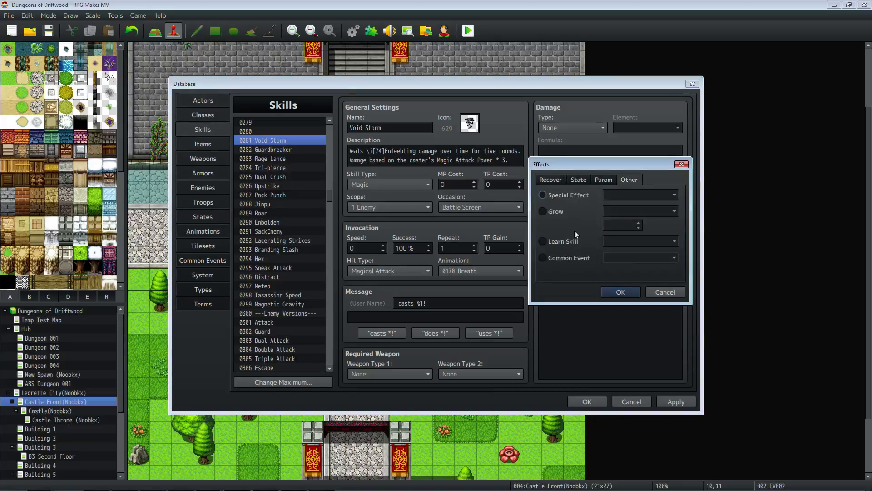
pyautogui.click(565, 181)
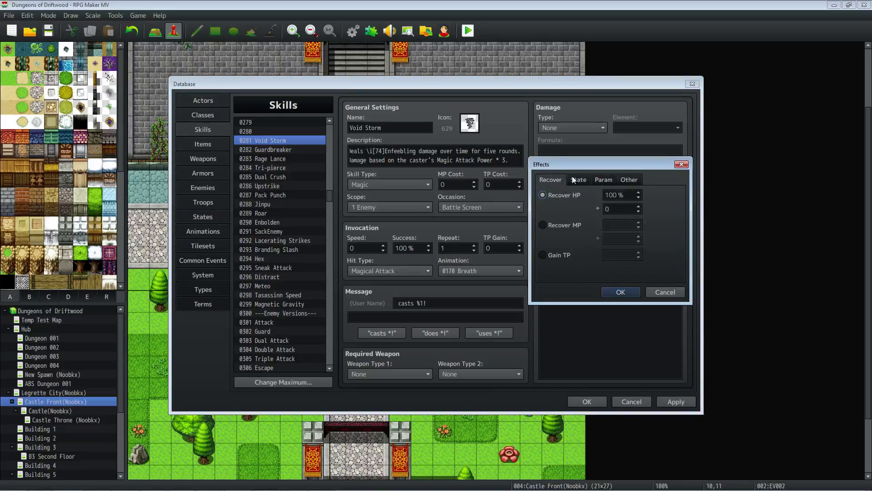
pyautogui.click(575, 180)
pyautogui.click(562, 196)
# Discard the new effect, apply Void Storm's edits, and open the Default Poison state.
pyautogui.click(676, 292)
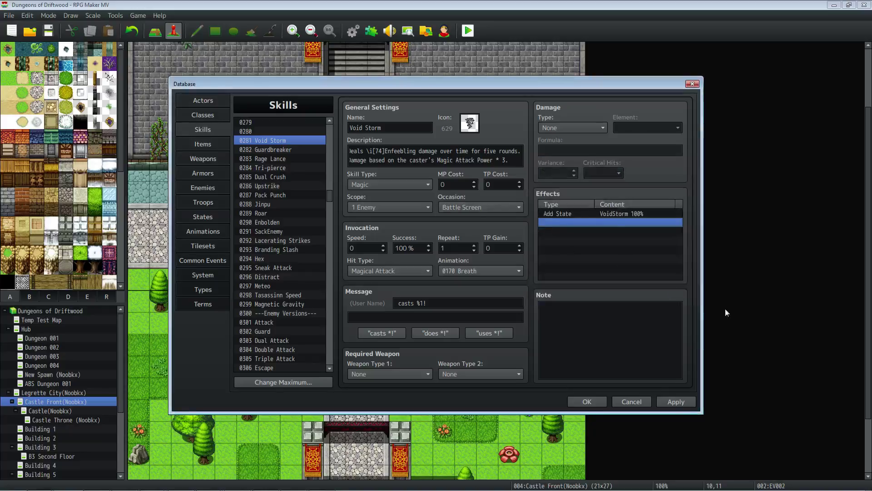
pyautogui.click(681, 402)
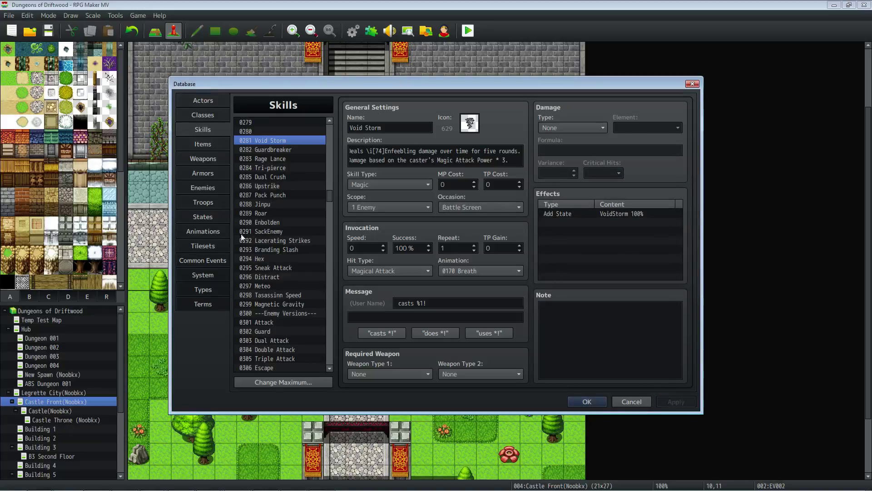
pyautogui.click(202, 217)
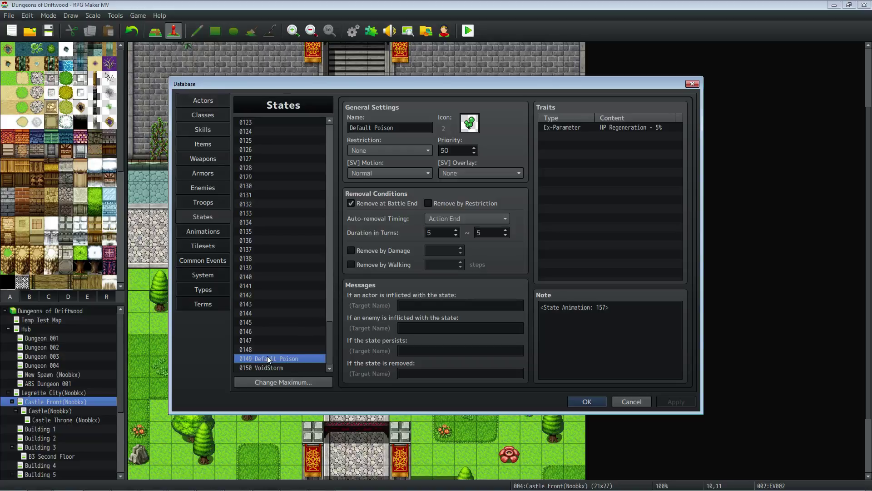
# Start a new Ex-Parameter trait on the Default Poison state.
pyautogui.hotkey('ctrl', 'a')
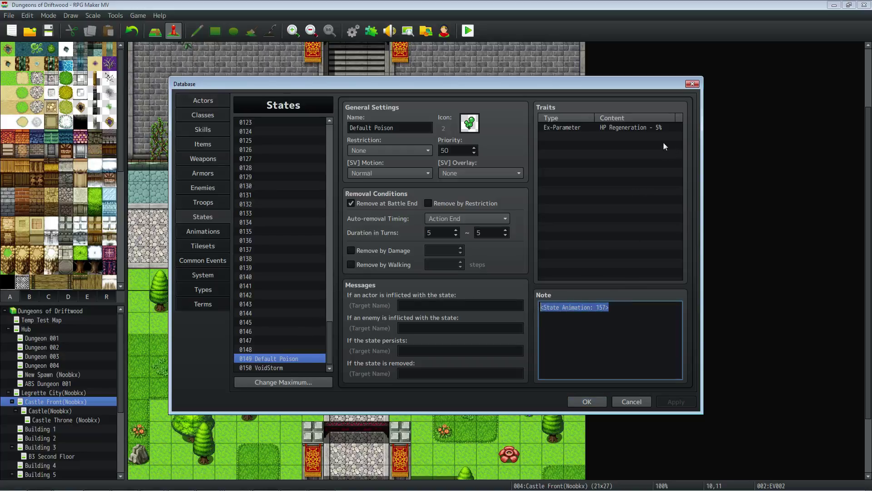
pyautogui.click(617, 134)
pyautogui.rightClick(580, 136)
pyautogui.click(595, 140)
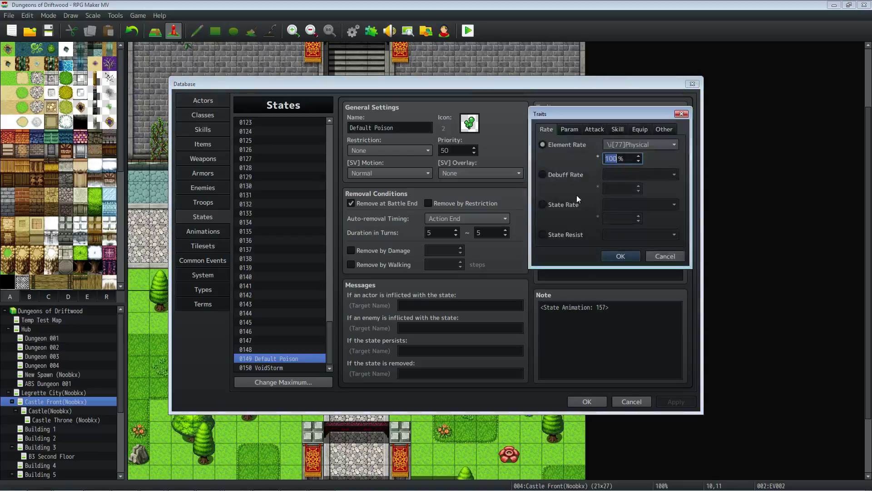
pyautogui.click(575, 131)
pyautogui.click(569, 174)
# Set the trait to HP Regeneration −5% and confirm it, then select the VoidStorm state.
pyautogui.click(645, 174)
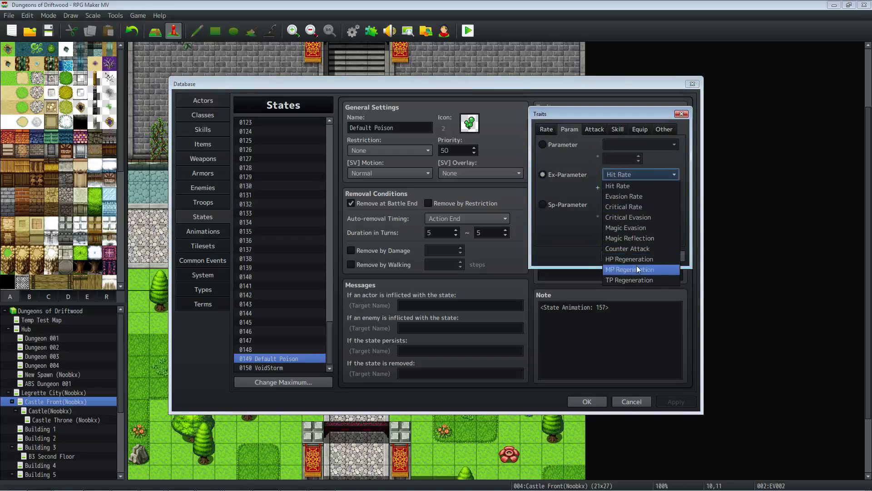
pyautogui.click(637, 265)
pyautogui.doubleClick(618, 188)
pyautogui.write('-4.0')
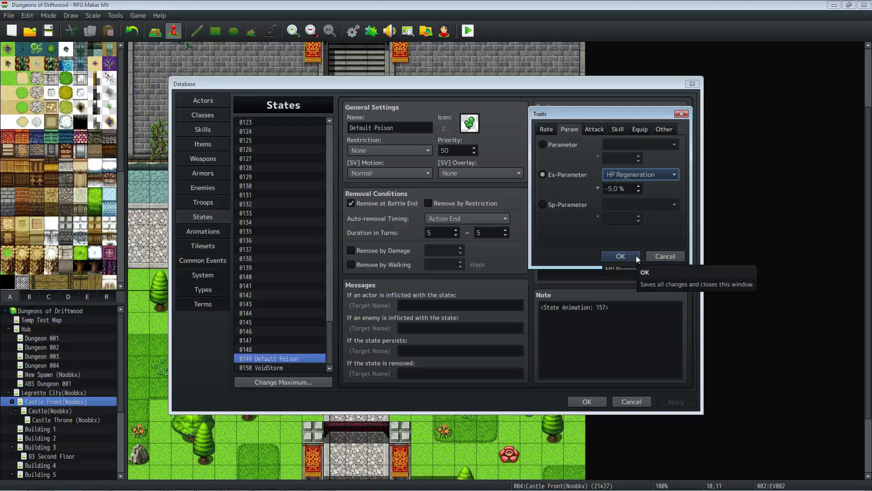
pyautogui.click(623, 254)
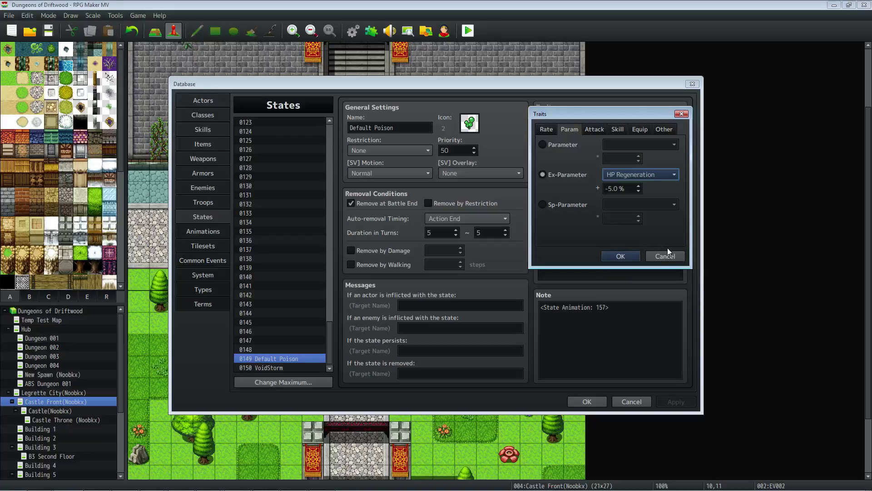
pyautogui.click(276, 367)
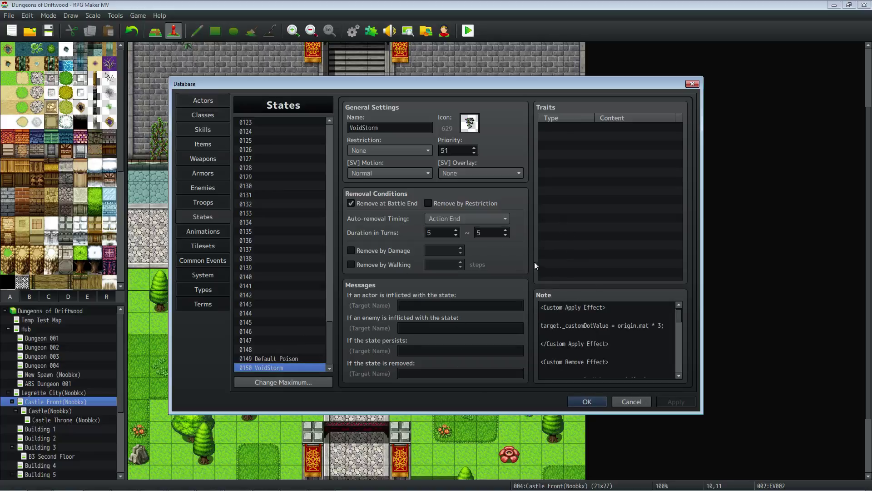
pyautogui.click(574, 311)
pyautogui.scroll(-2, 574, 311)
pyautogui.scroll(2, 575, 314)
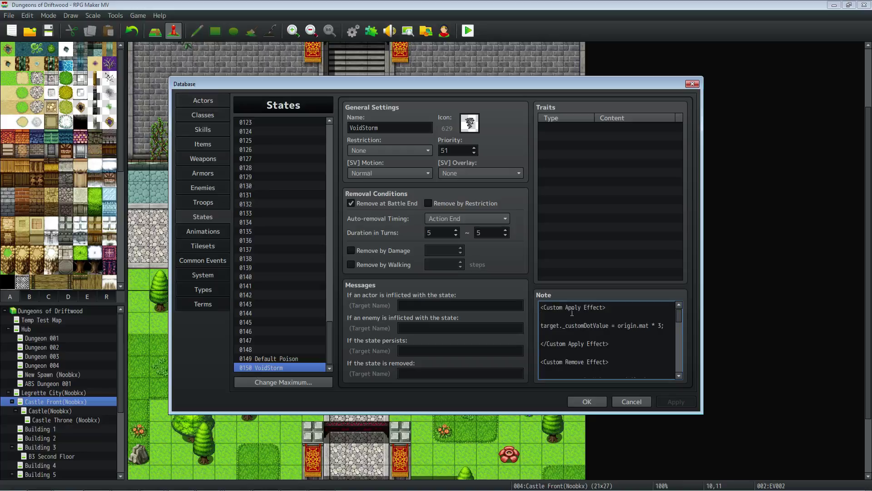
pyautogui.scroll(-1, 573, 314)
pyautogui.scroll(1, 576, 315)
pyautogui.scroll(-8, 564, 316)
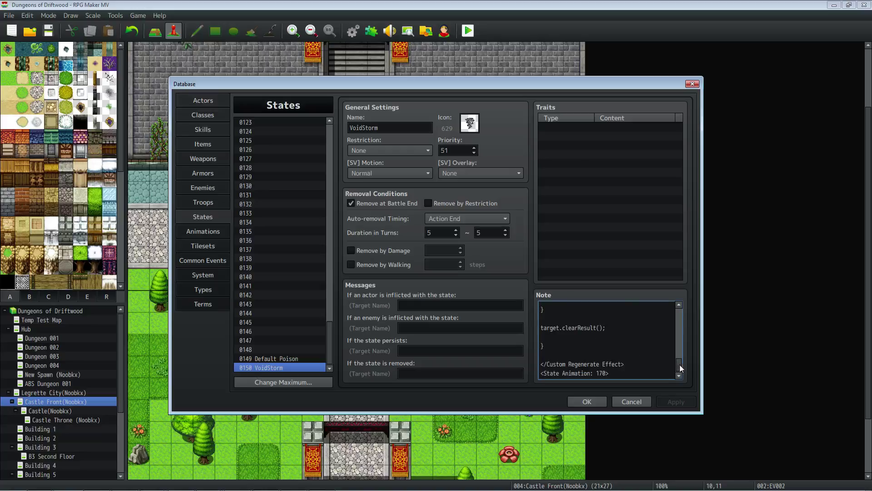
pyautogui.moveTo(681, 363); pyautogui.dragTo(679, 313)
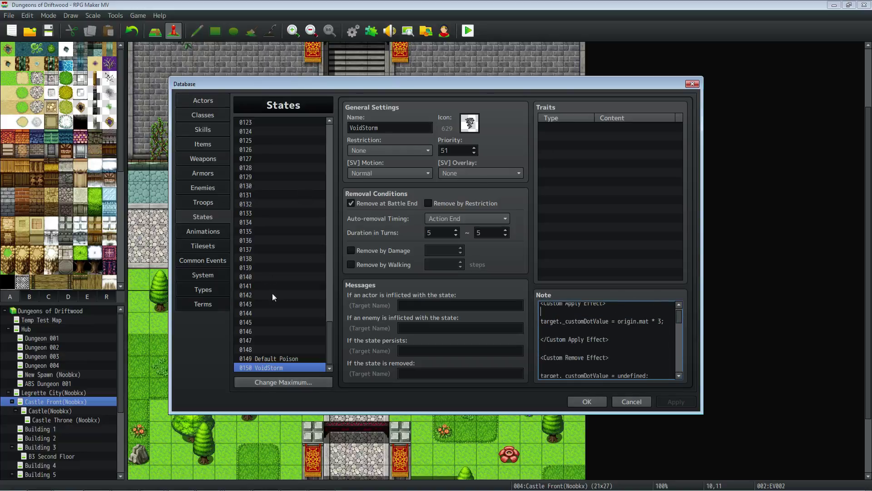
pyautogui.scroll(-7, 624, 345)
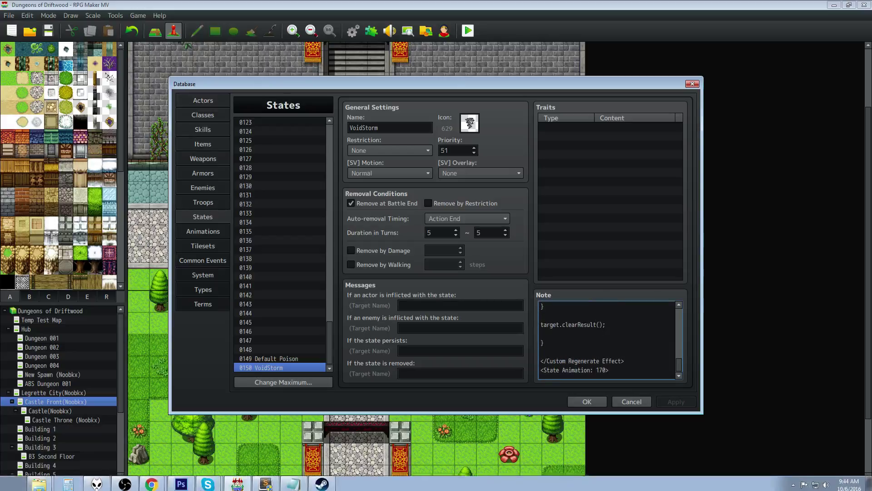
# Review the Stat-Based DOT tutorial's explanation of usable caster stats in Chrome.
pyautogui.click(153, 485)
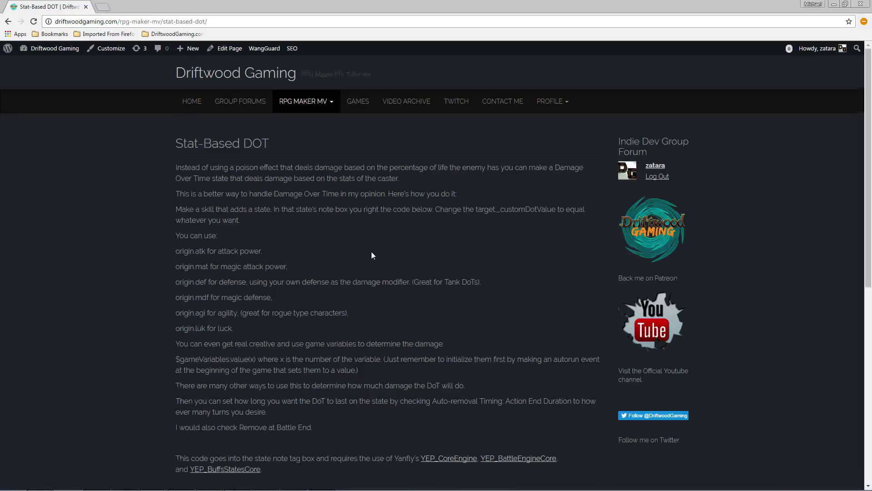
pyautogui.scroll(-6, 371, 251)
pyautogui.scroll(-1, 318, 230)
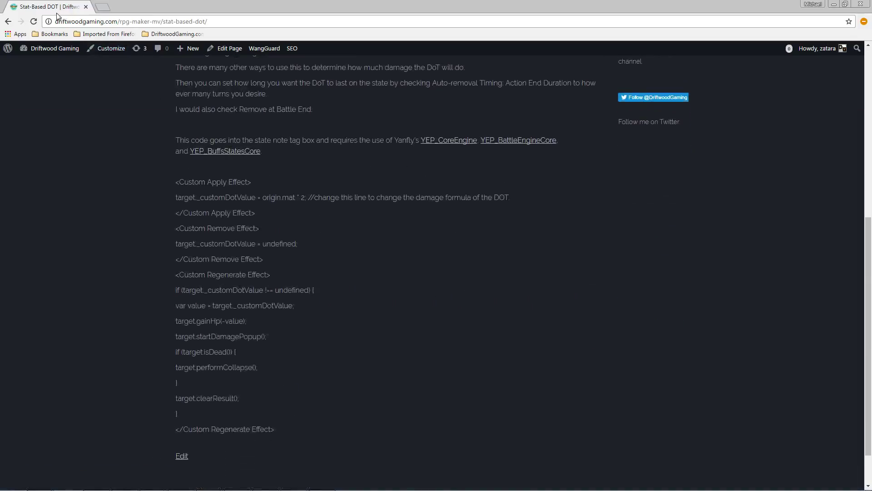
pyautogui.scroll(2, 268, 216)
pyautogui.scroll(5, 269, 220)
pyautogui.click(303, 101)
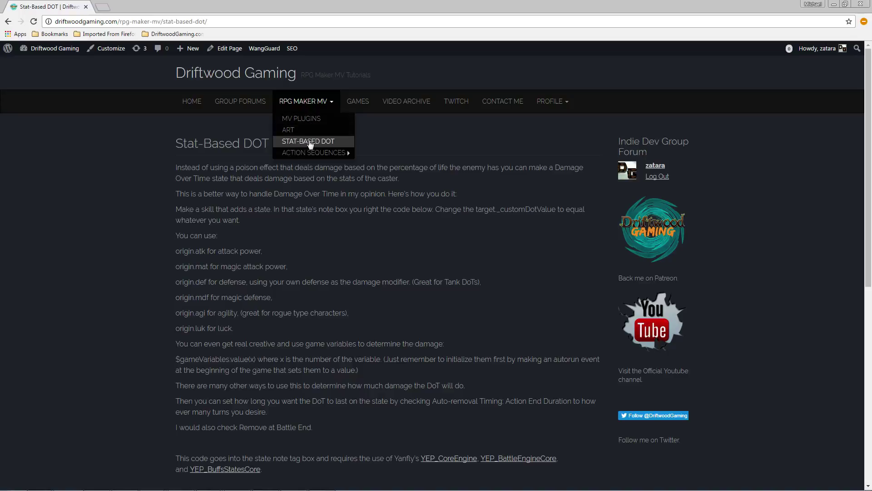
pyautogui.moveTo(223, 167); pyautogui.dragTo(318, 313)
pyautogui.click(351, 239)
# Copy the tutorial's full note-tag code block and return to RPG Maker MV.
pyautogui.scroll(-3, 351, 239)
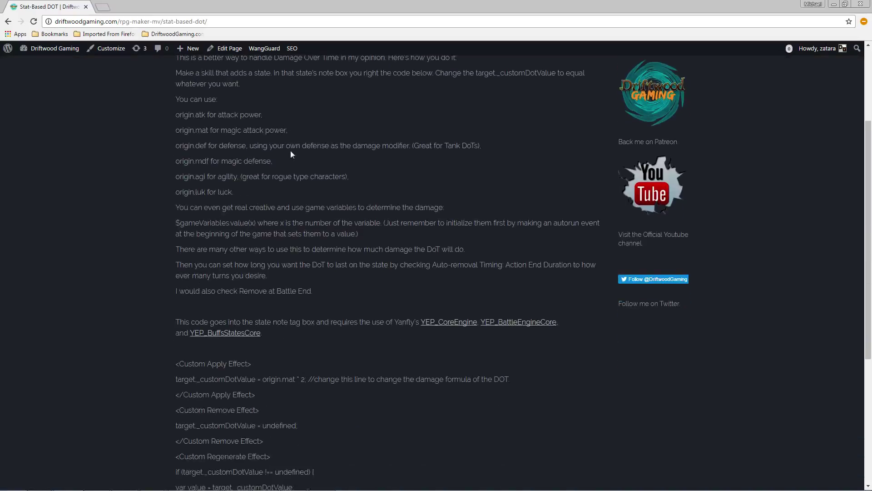
pyautogui.scroll(-1, 277, 176)
pyautogui.scroll(3, 278, 176)
pyautogui.scroll(-3, 186, 144)
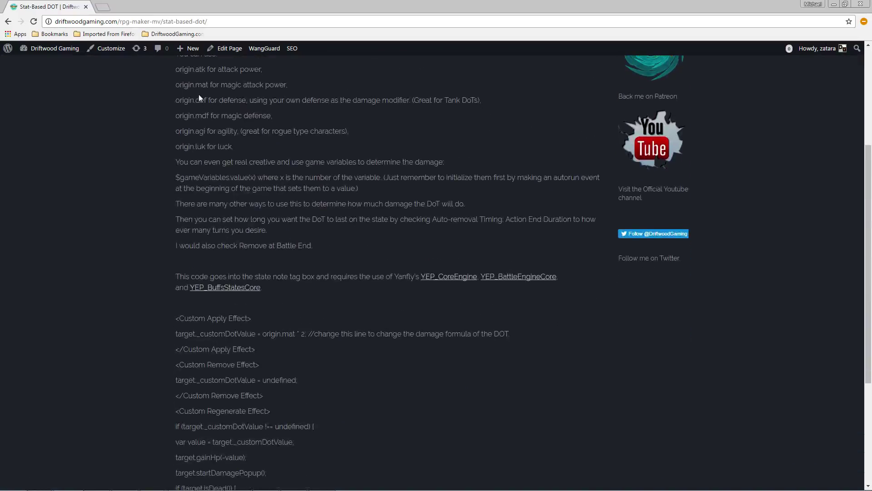
pyautogui.scroll(-3, 289, 144)
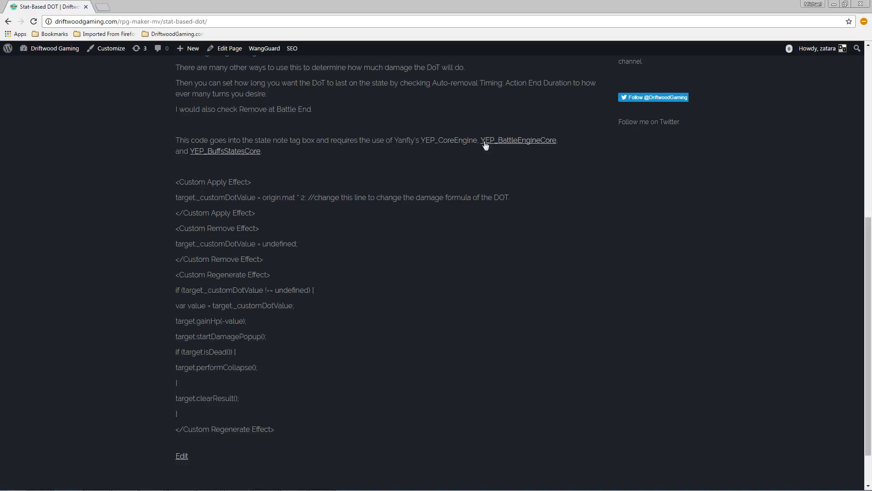
pyautogui.scroll(-1, 179, 139)
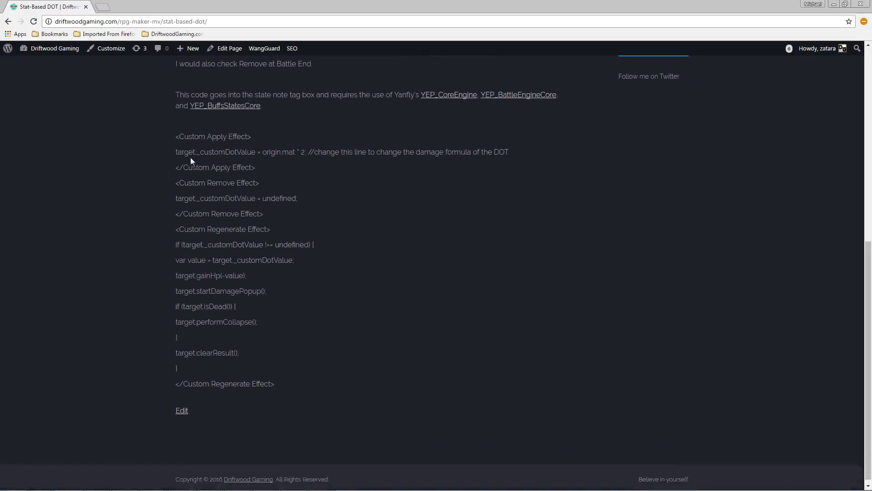
pyautogui.moveTo(177, 135); pyautogui.dragTo(288, 384)
pyautogui.rightClick(216, 241)
pyautogui.click(233, 247)
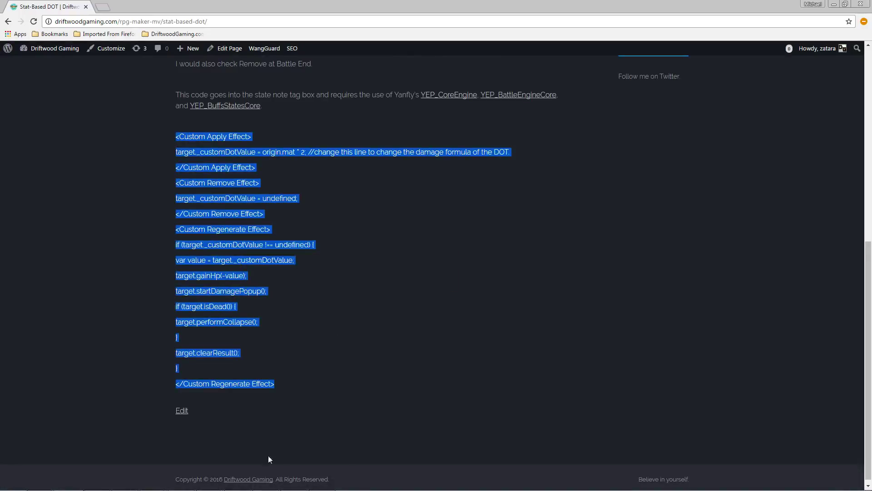
pyautogui.click(249, 483)
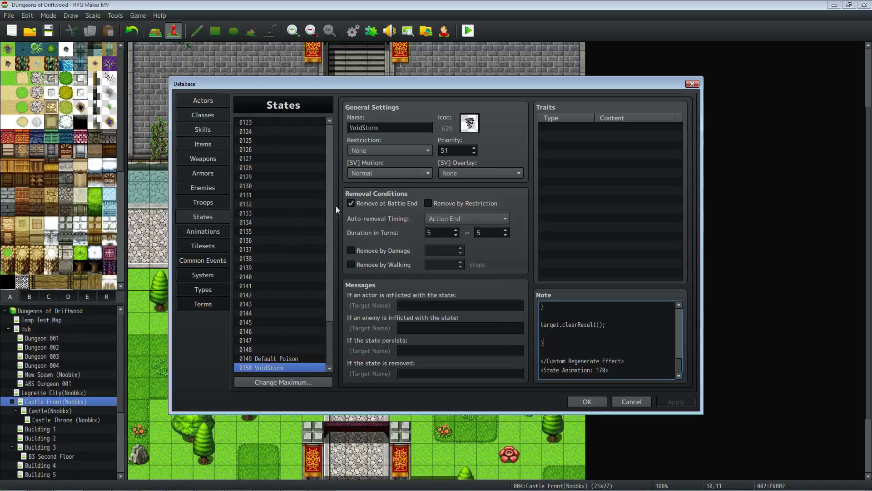
pyautogui.scroll(10, 589, 322)
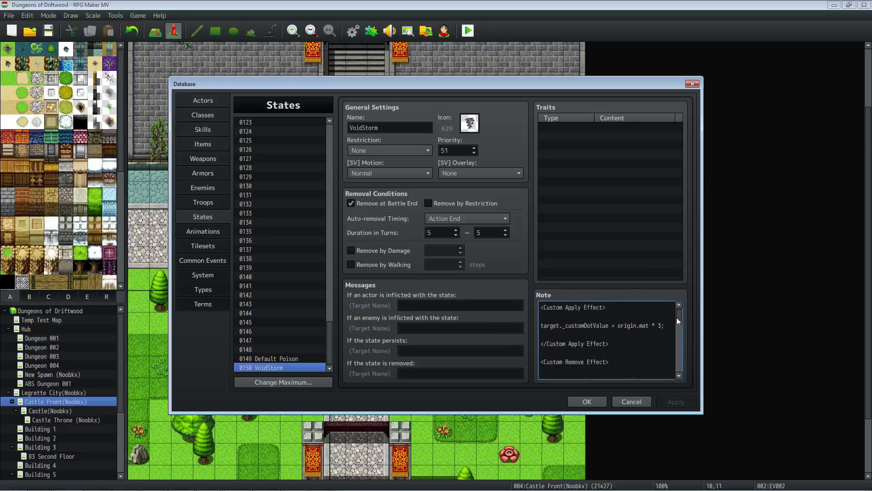
pyautogui.moveTo(678, 318); pyautogui.dragTo(677, 359)
pyautogui.moveTo(632, 376); pyautogui.dragTo(542, 374)
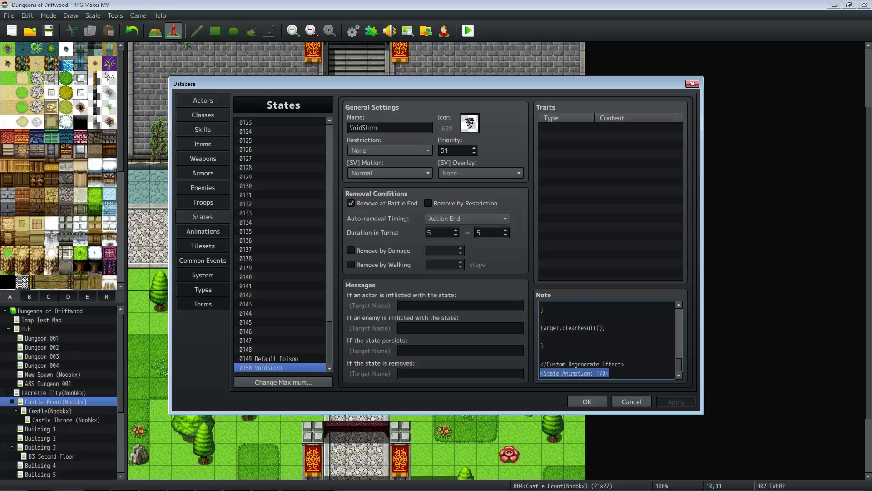
pyautogui.click(600, 376)
pyautogui.moveTo(614, 376); pyautogui.dragTo(541, 374)
pyautogui.moveTo(679, 362); pyautogui.dragTo(674, 292)
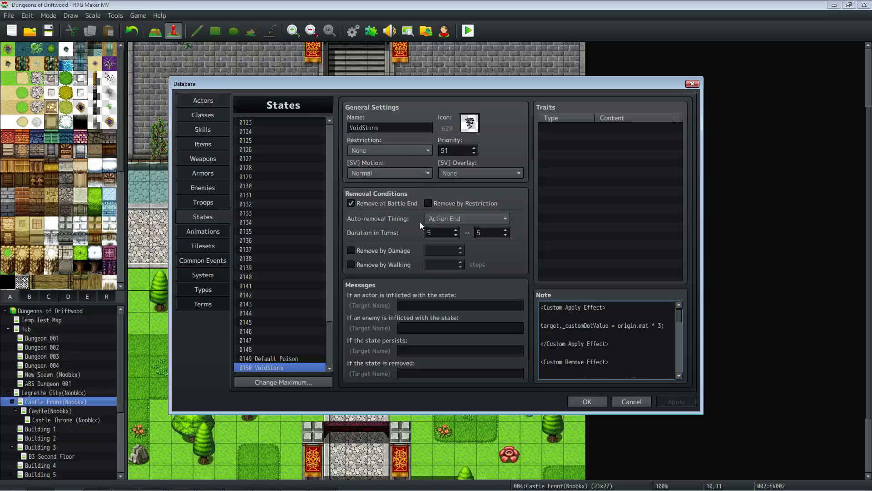
# Change the stat in VoidStorm's note formula from origin.mat to origin.atk, then to origin.def.
pyautogui.doubleClick(431, 233)
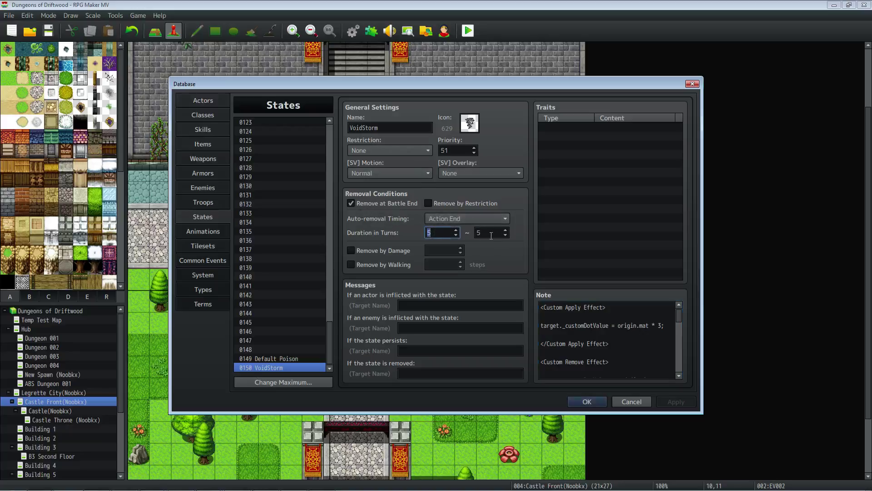
pyautogui.click(632, 324)
pyautogui.moveTo(618, 325); pyautogui.dragTo(650, 325)
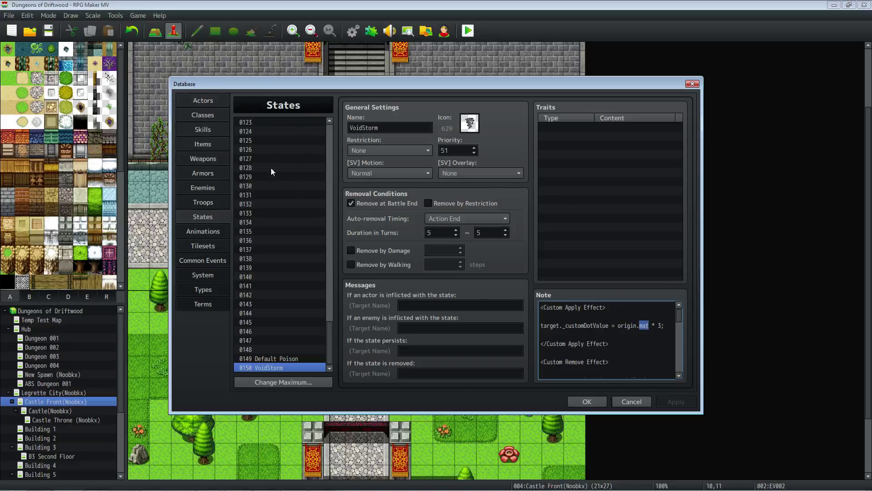
pyautogui.click(650, 326)
pyautogui.write('atk')
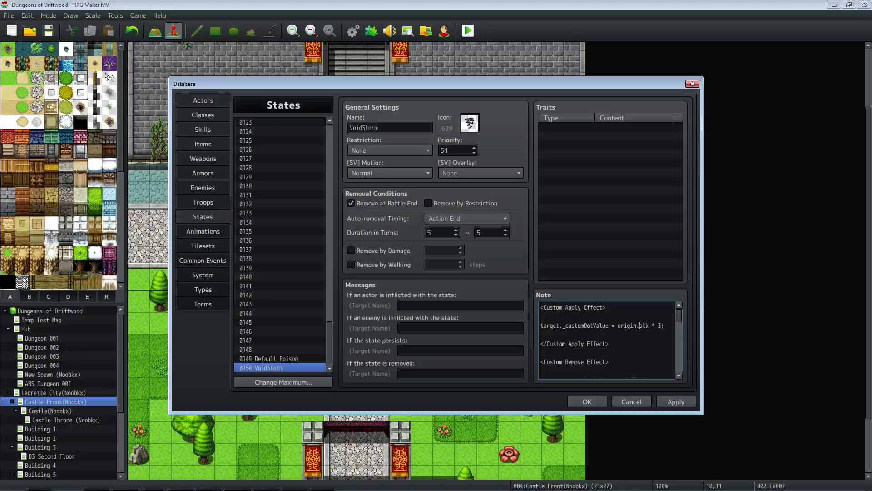
pyautogui.press('BackSpace')
pyautogui.press('BackSpace')
pyautogui.write('def')
# Replace origin.def * 3 in VoidStorm's note with $gameVariables.value(1).
pyautogui.press('Delete')
pyautogui.press('BackSpace')
pyautogui.press('BackSpace')
pyautogui.press('BackSpace')
pyautogui.press('BackSpace')
pyautogui.press('BackSpace')
pyautogui.press('BackSpace')
pyautogui.press('BackSpace')
pyautogui.press('BackSpace')
pyautogui.press('BackSpace')
pyautogui.press('BackSpace')
pyautogui.press('BackSpace')
pyautogui.press('BackSpace')
pyautogui.press('BackSpace')
pyautogui.write('$gameVariables.value(')
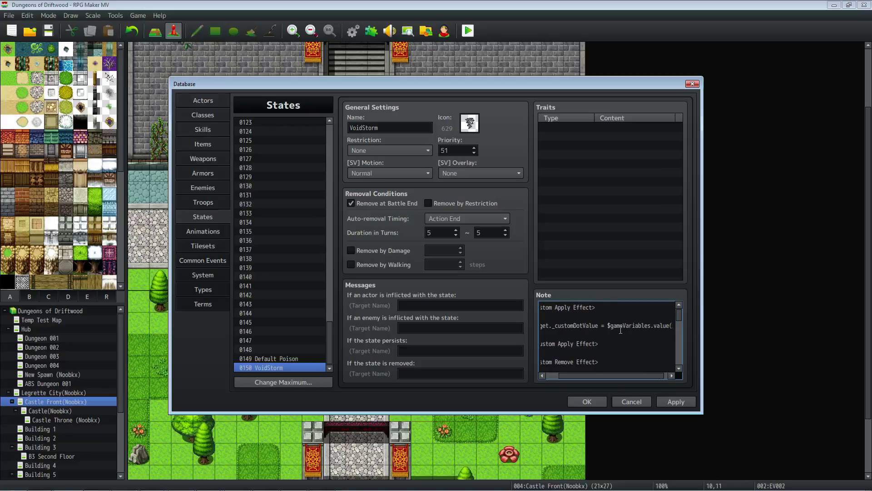
pyautogui.write('1);')
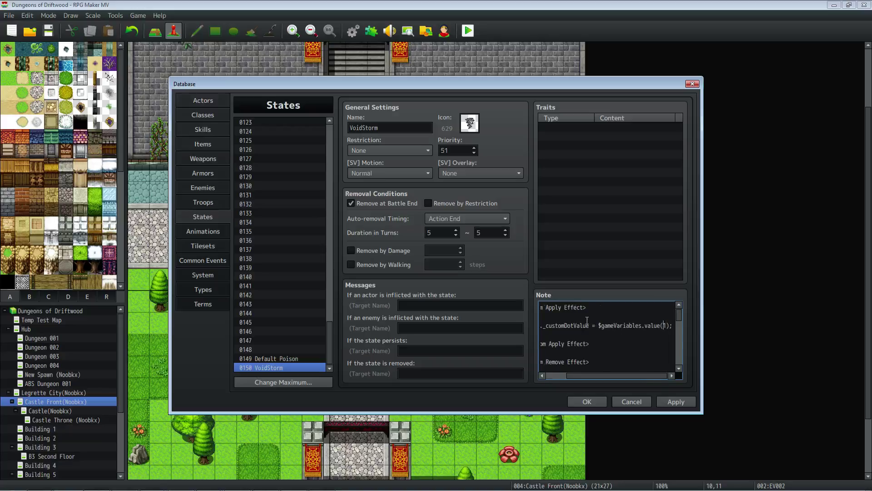
pyautogui.press('Home')
pyautogui.moveTo(540, 326); pyautogui.dragTo(612, 326)
pyautogui.click(615, 324)
pyautogui.click(611, 323)
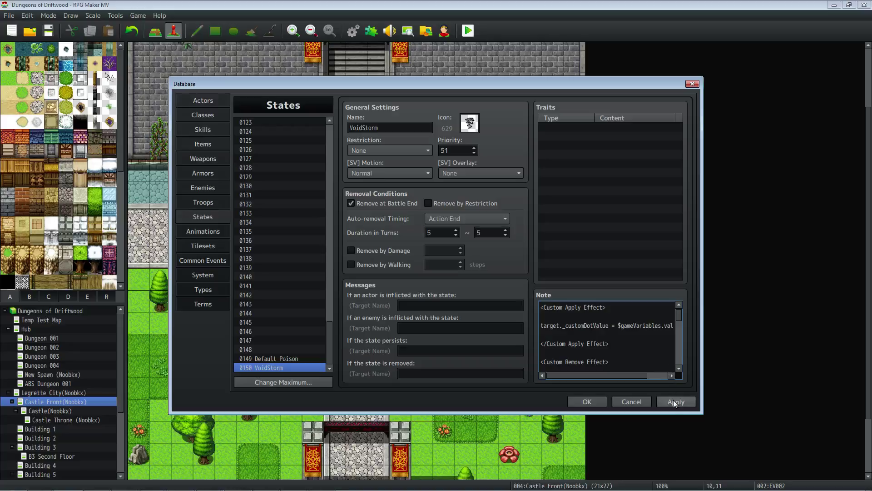